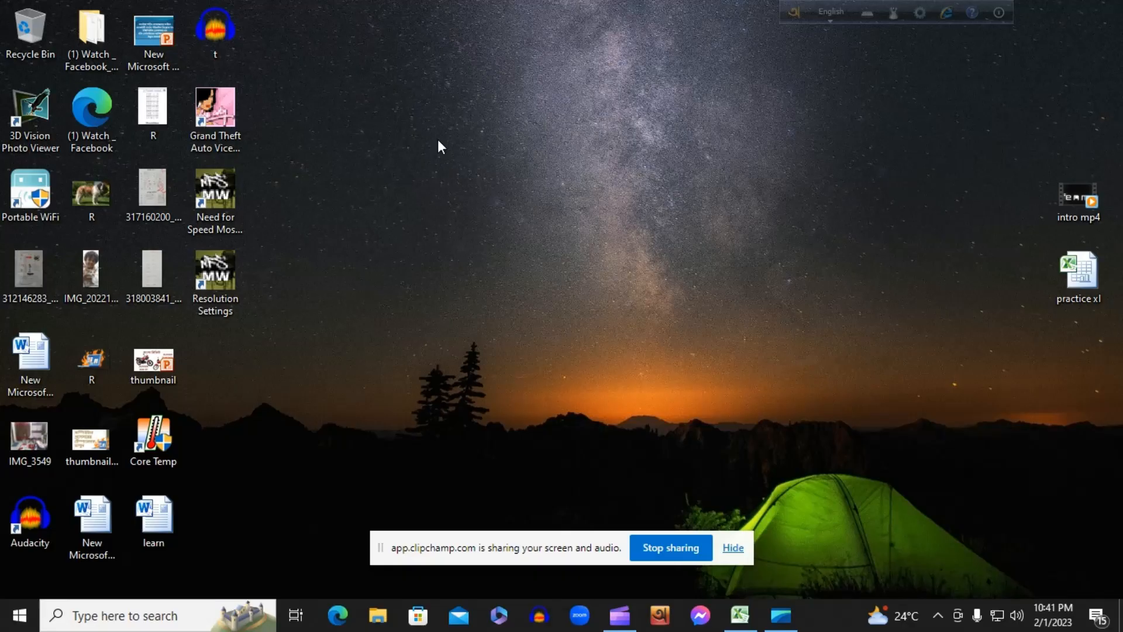
right_click(438, 140)
left_click(471, 190)
right_click(415, 149)
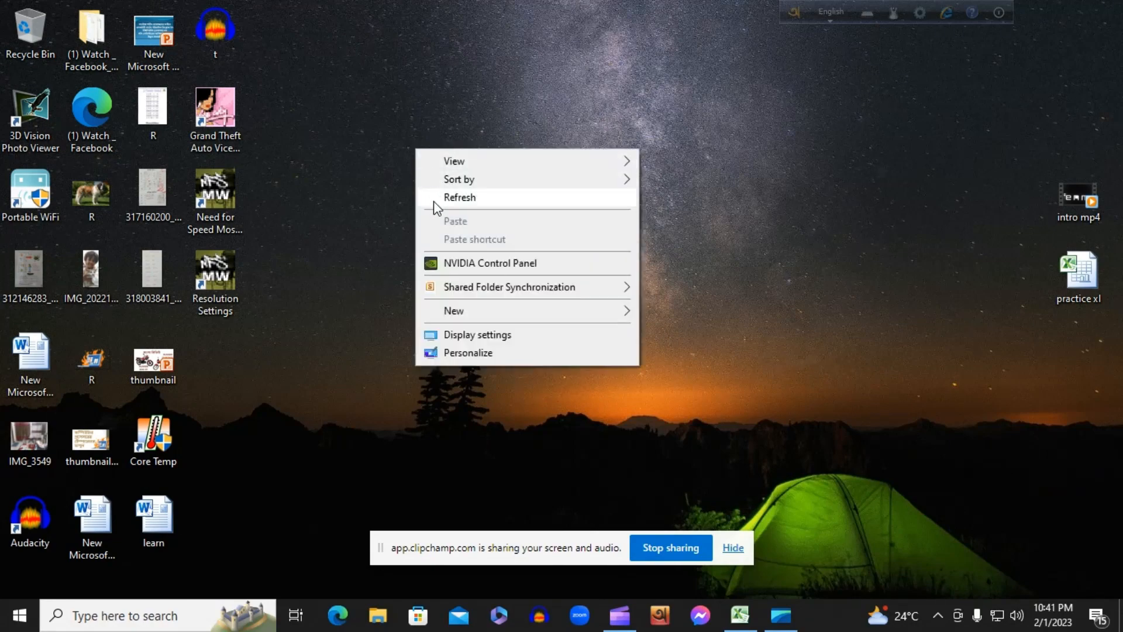
left_click(434, 201)
Switch to Microsoft Edge, search the web for "ubuntu" and open the official Ubuntu website
left_click(337, 614)
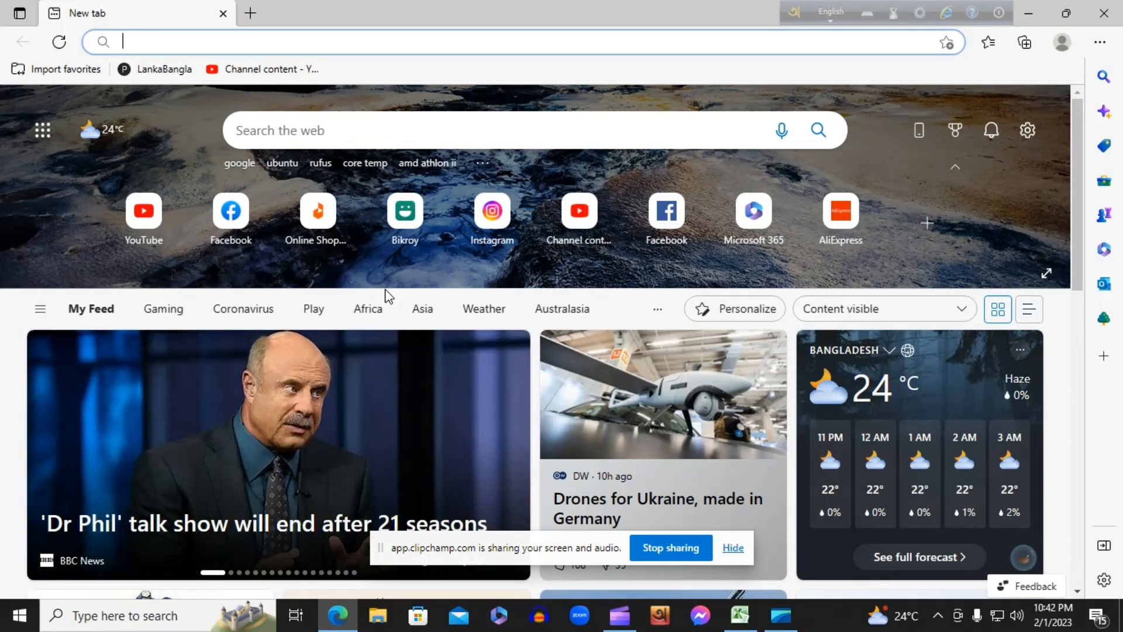
type("ubuntu")
key("Return")
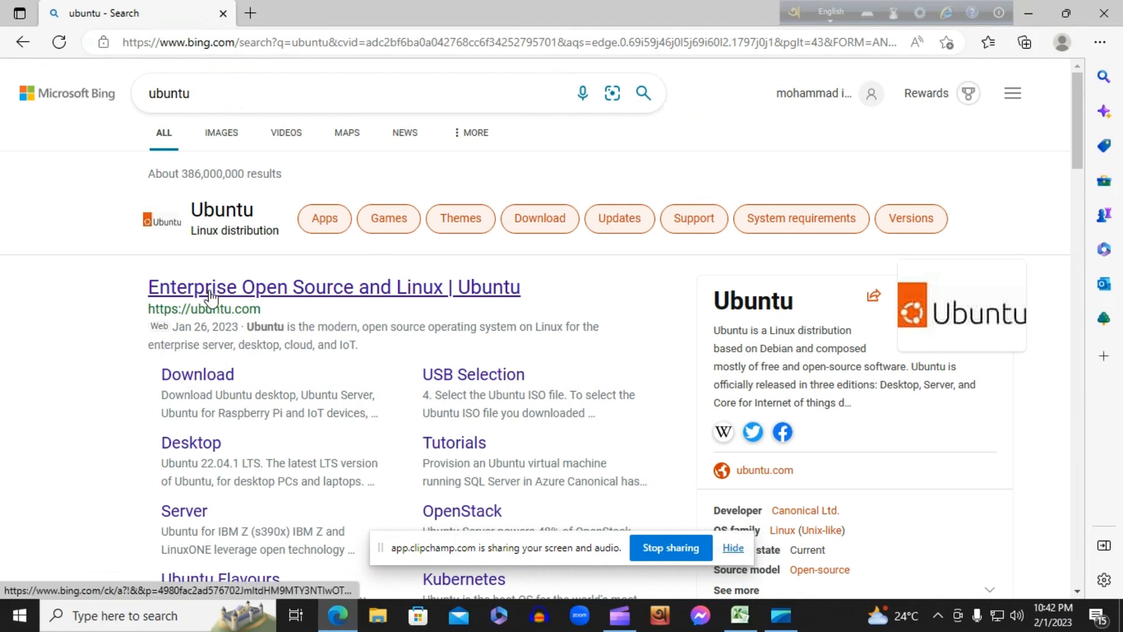
left_click(328, 287)
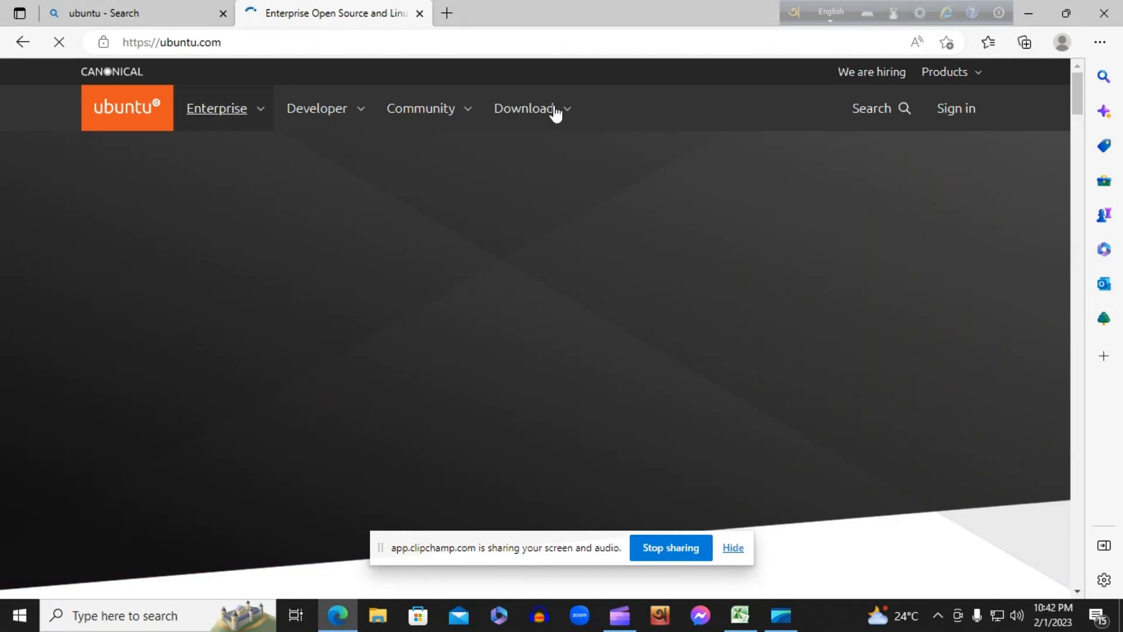
Start downloading Ubuntu Desktop 22.04 LTS from the Ubuntu website and cancel the ISO download
left_click(554, 111)
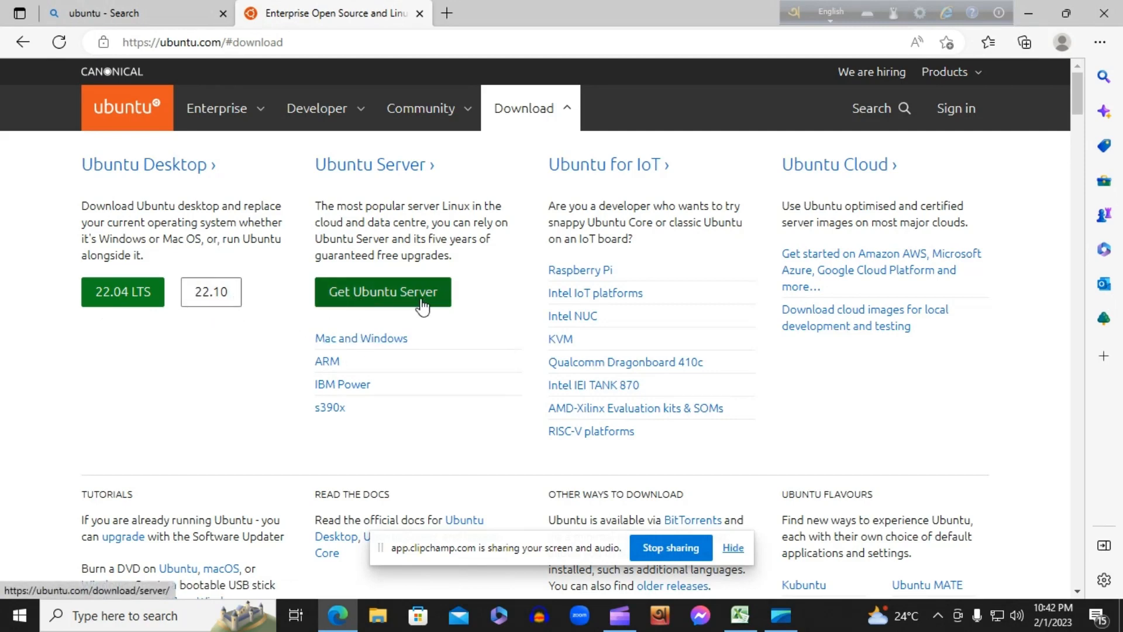
left_click(138, 307)
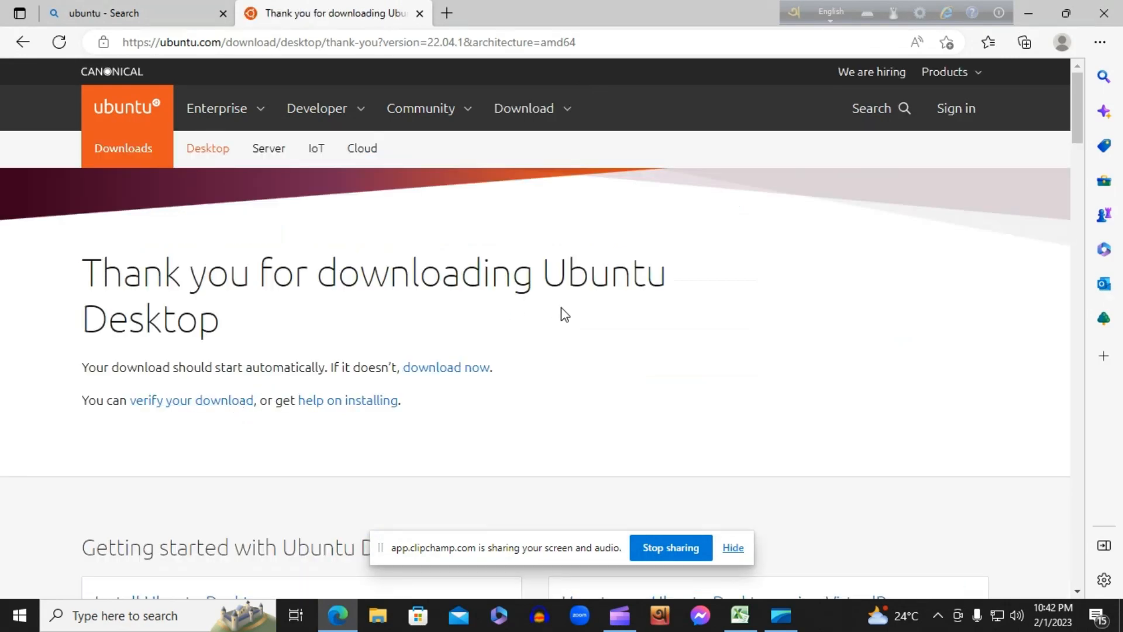
scroll(561, 308, "down", 10)
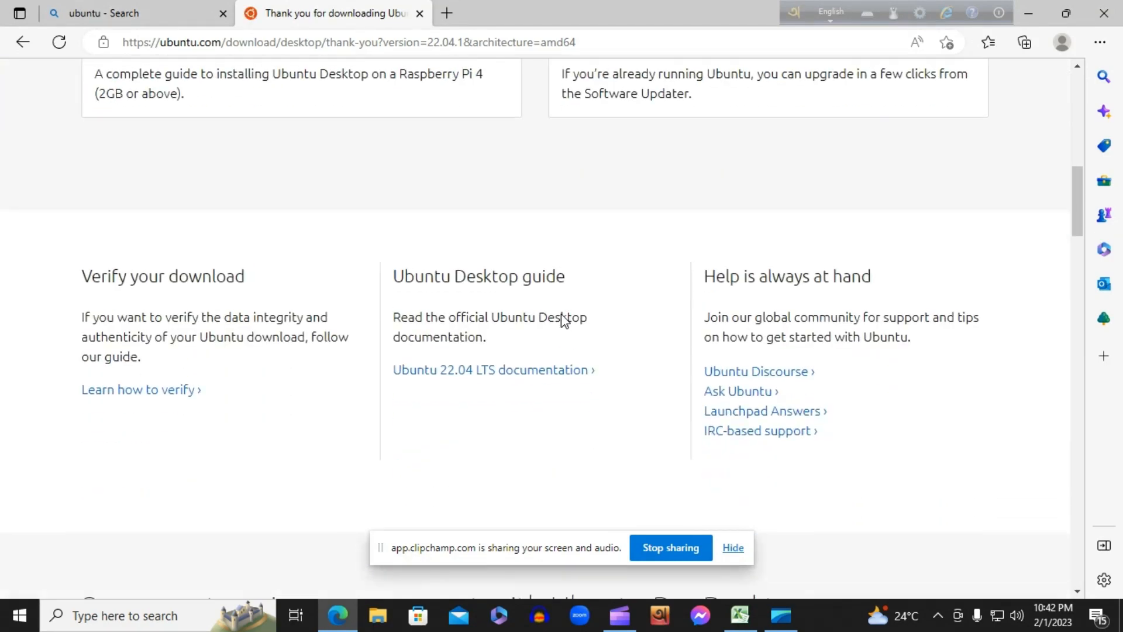
scroll(561, 319, "up", 7)
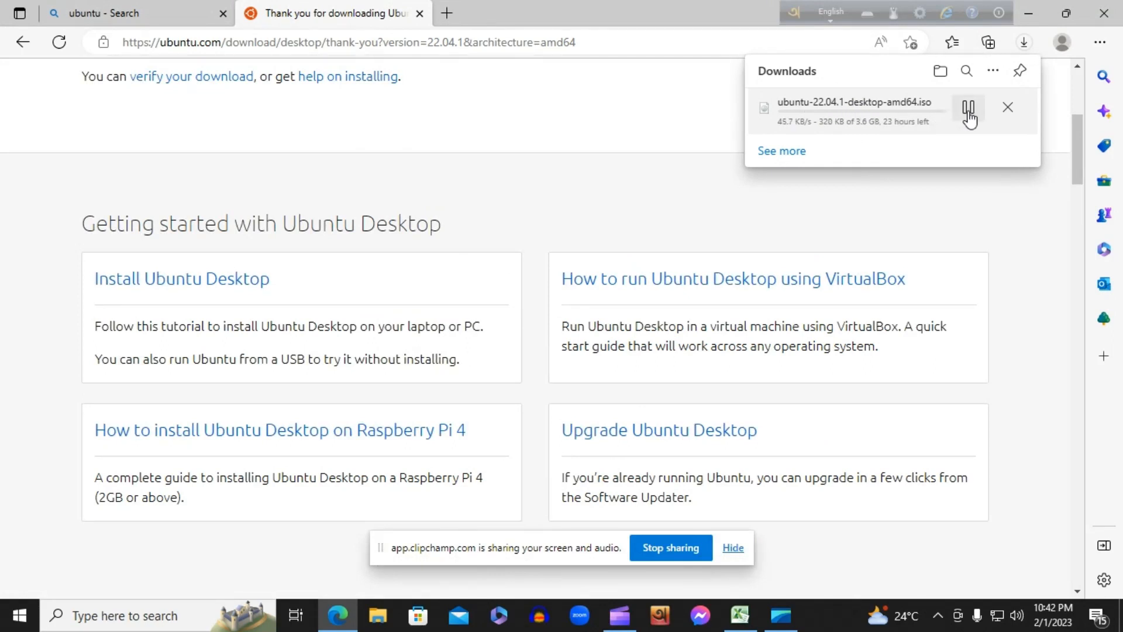
left_click(1008, 112)
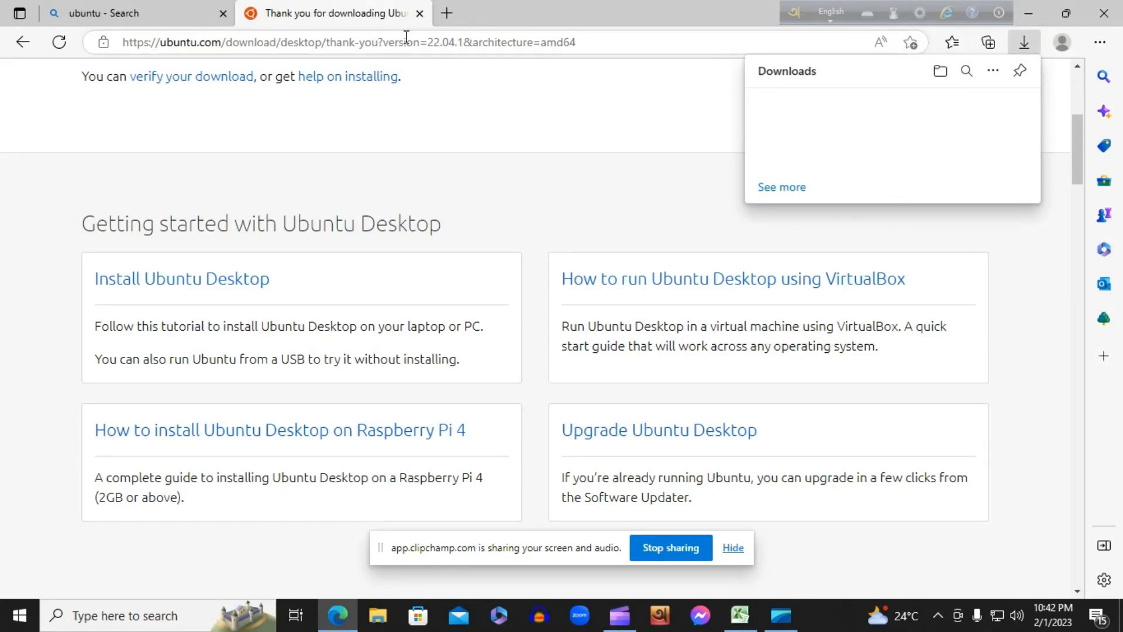
Search for "rufus" in a new browser tab and view the download section of the official Rufus website
left_click(452, 21)
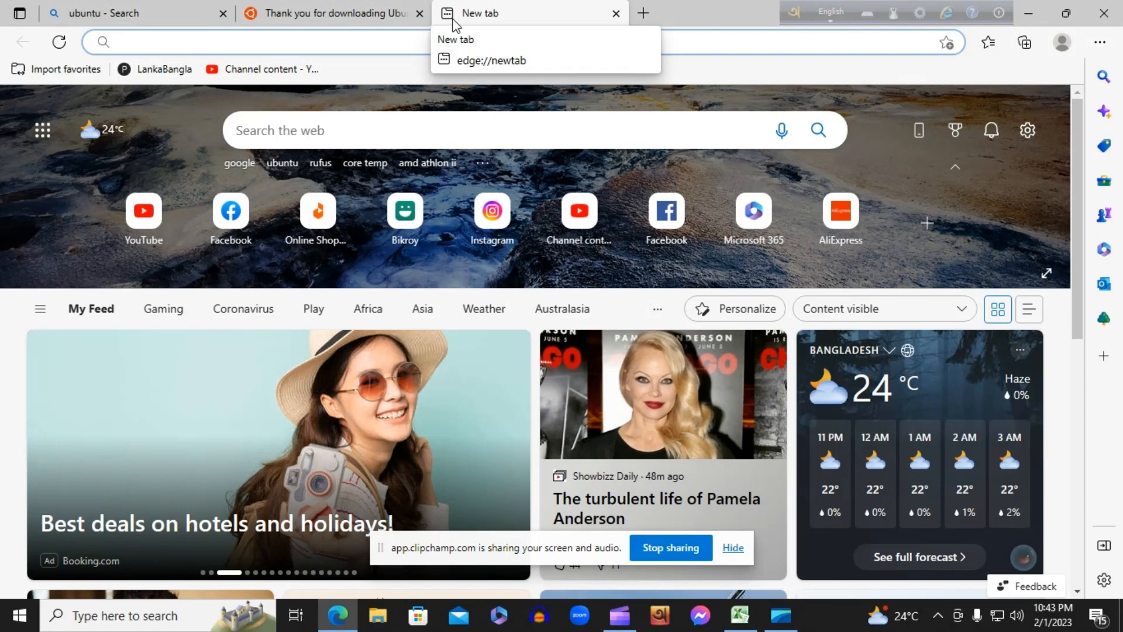
type("rufus")
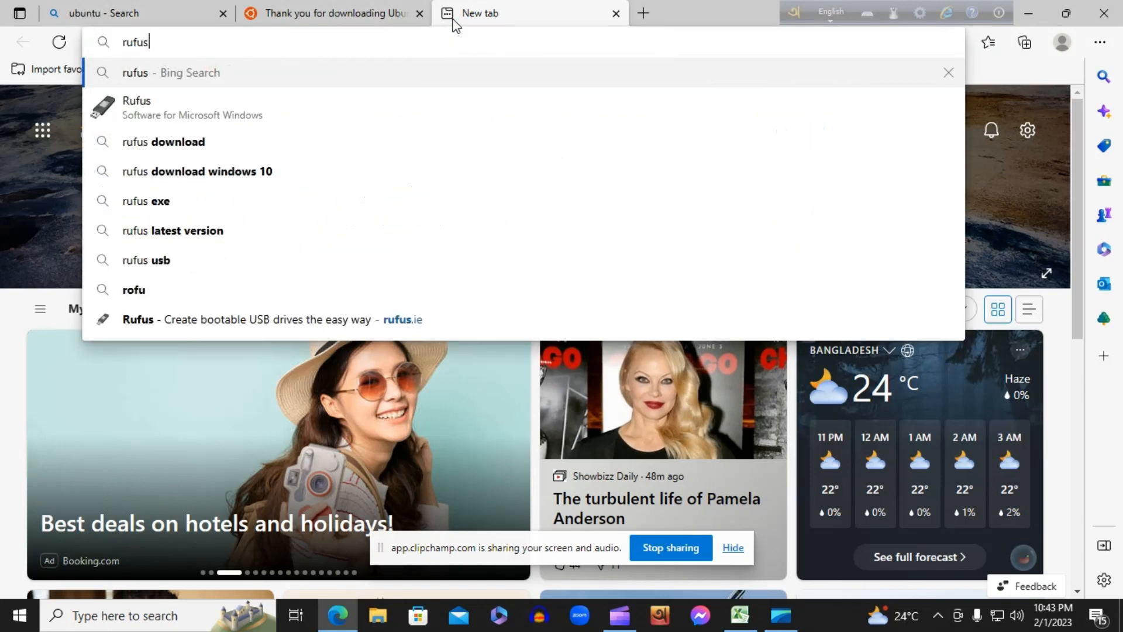
key("Return")
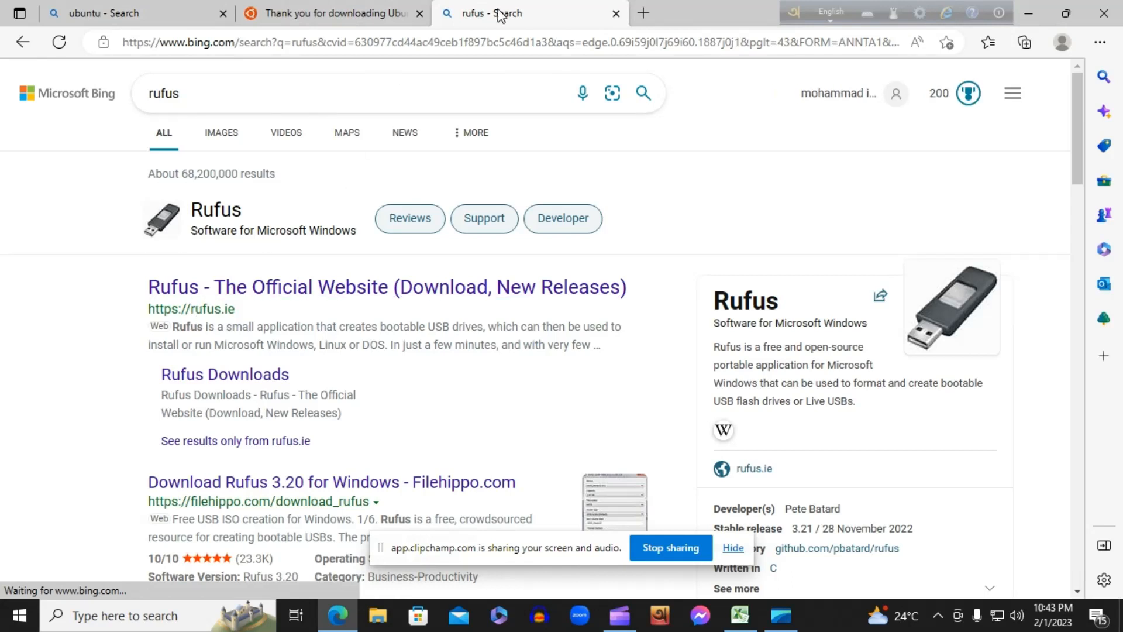
left_click(214, 295)
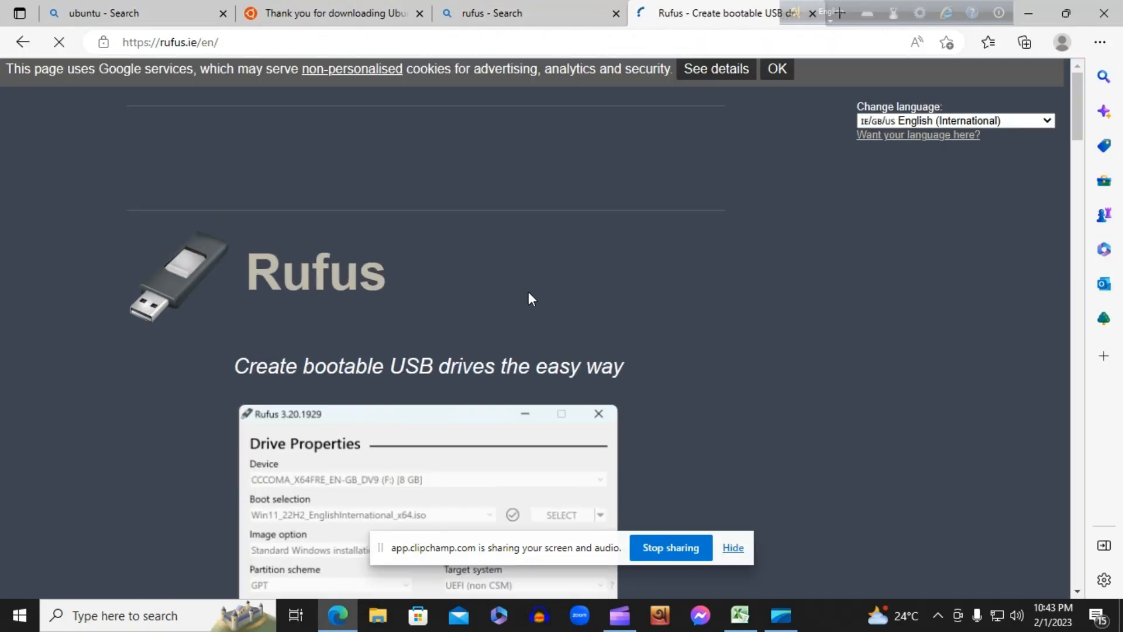
scroll(528, 299, "down", 4)
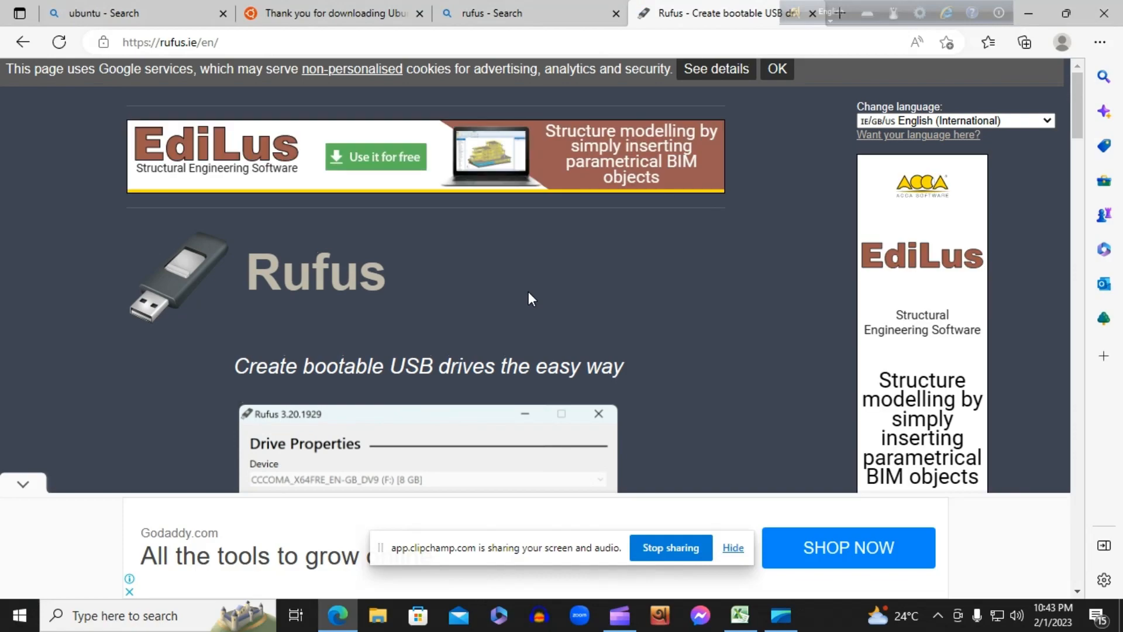
scroll(528, 293, "down", 10)
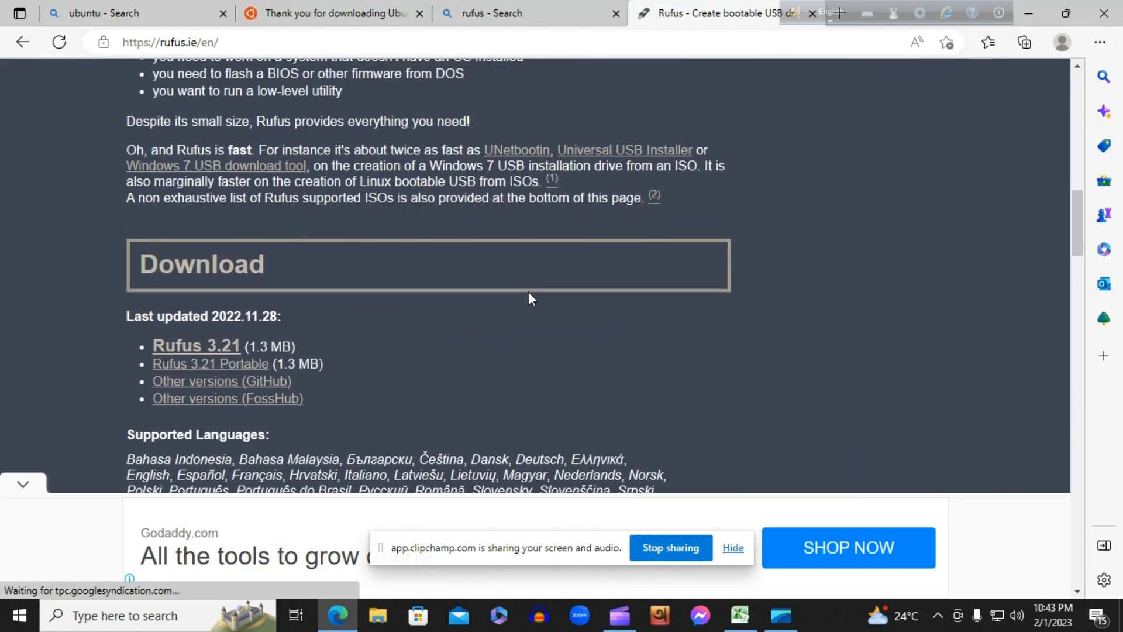
scroll(528, 298, "down", 3)
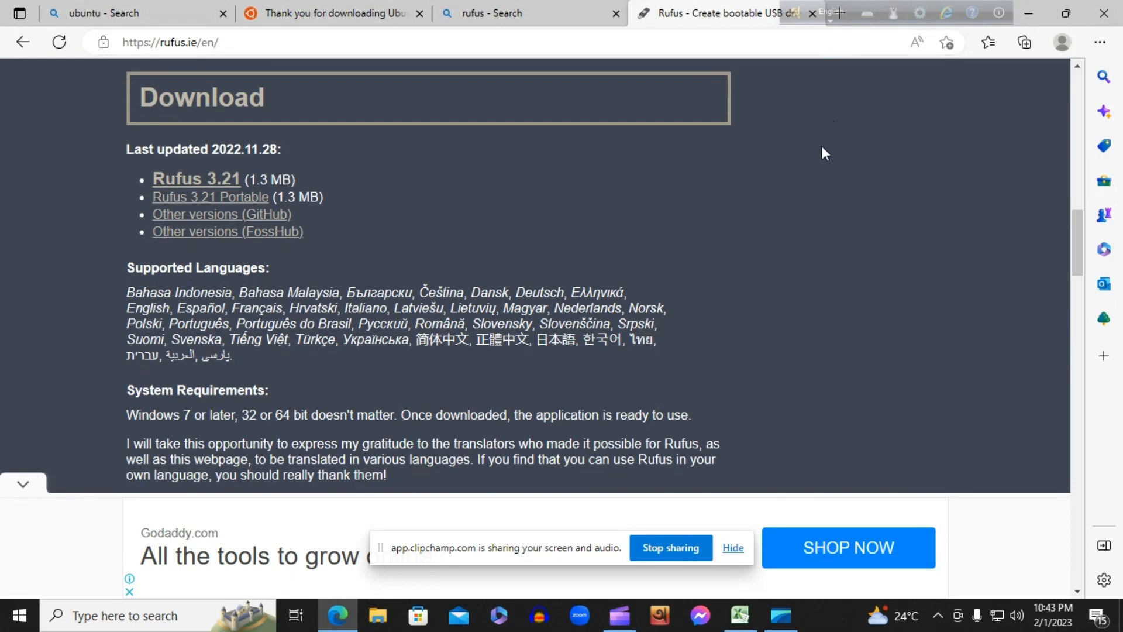
Switch to a maximized File Explorer window, go to the Downloads folder and launch rufus-3.21
key("super+e")
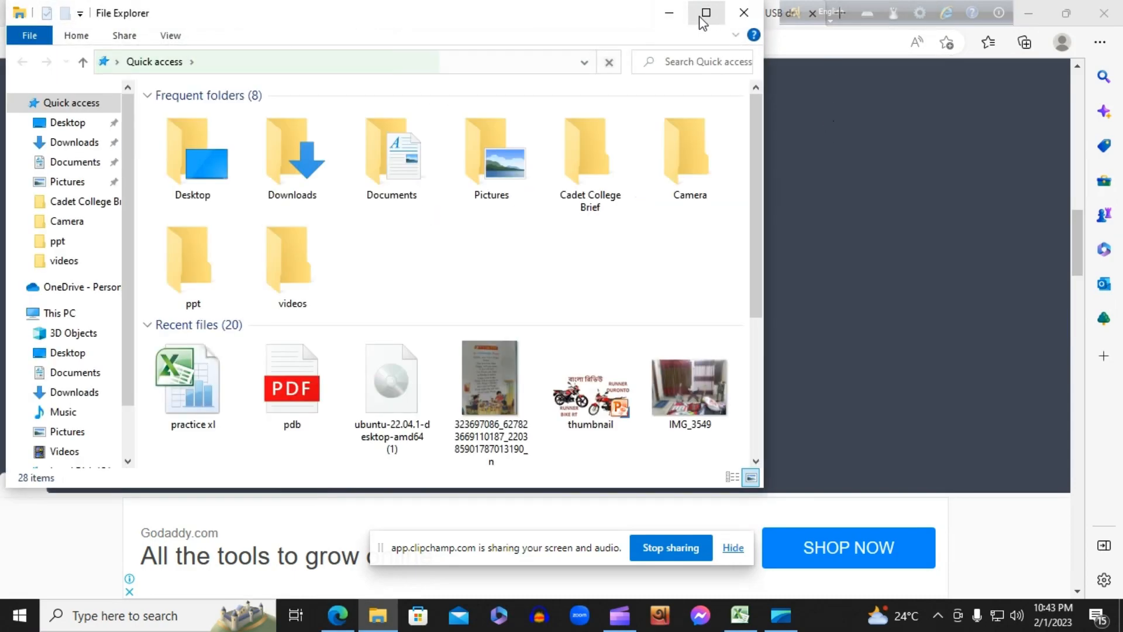
left_click(704, 13)
left_click(74, 137)
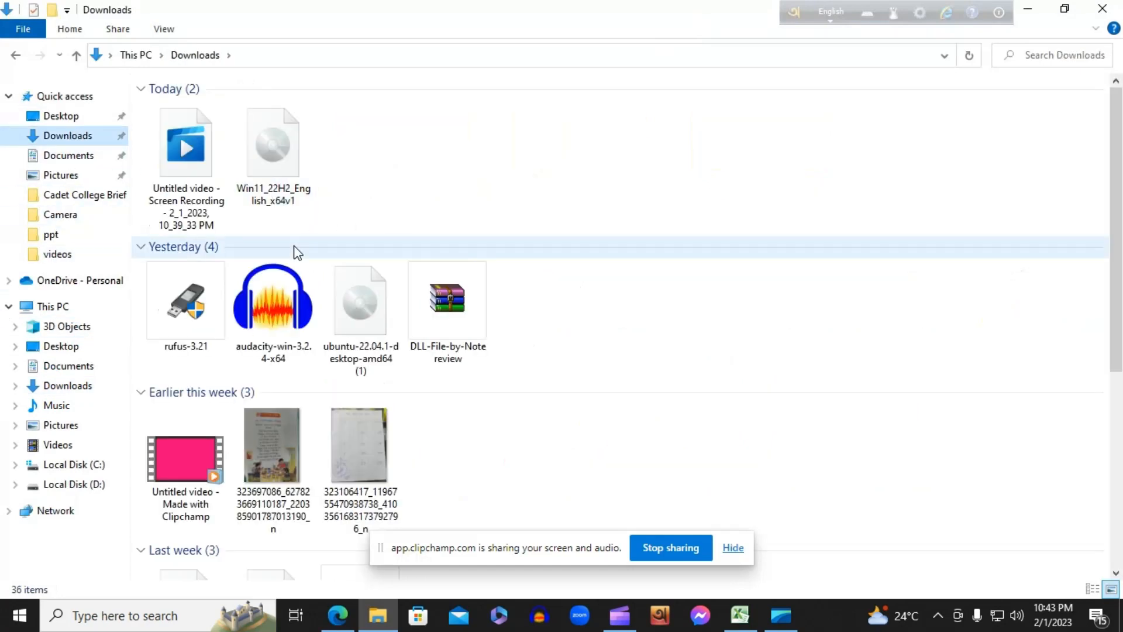
mouse_move(176, 325)
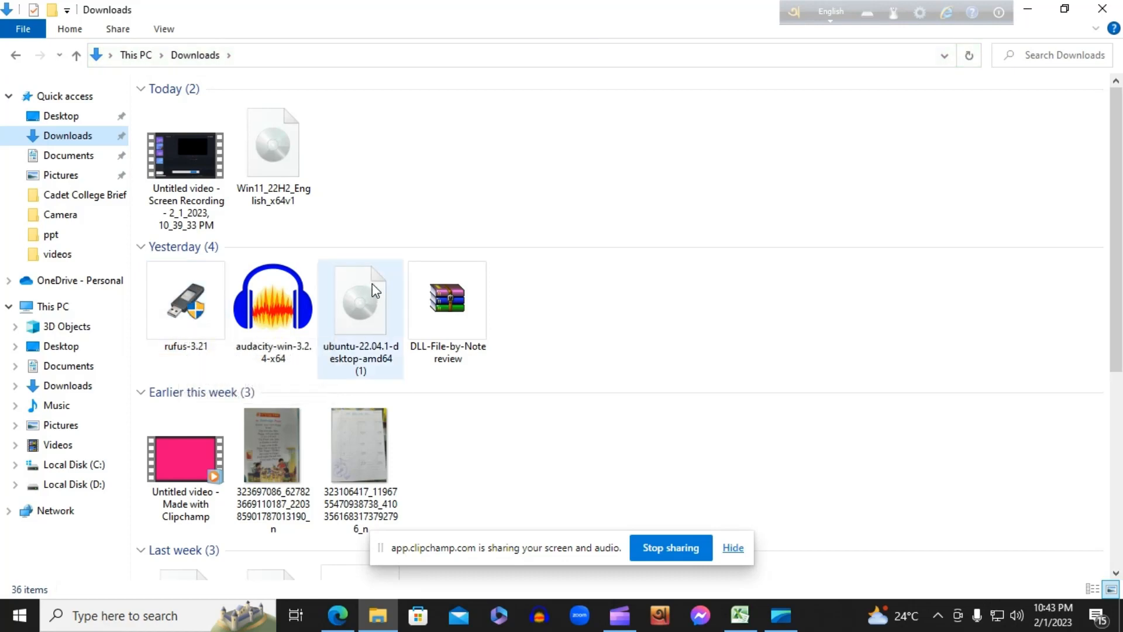
mouse_move(371, 326)
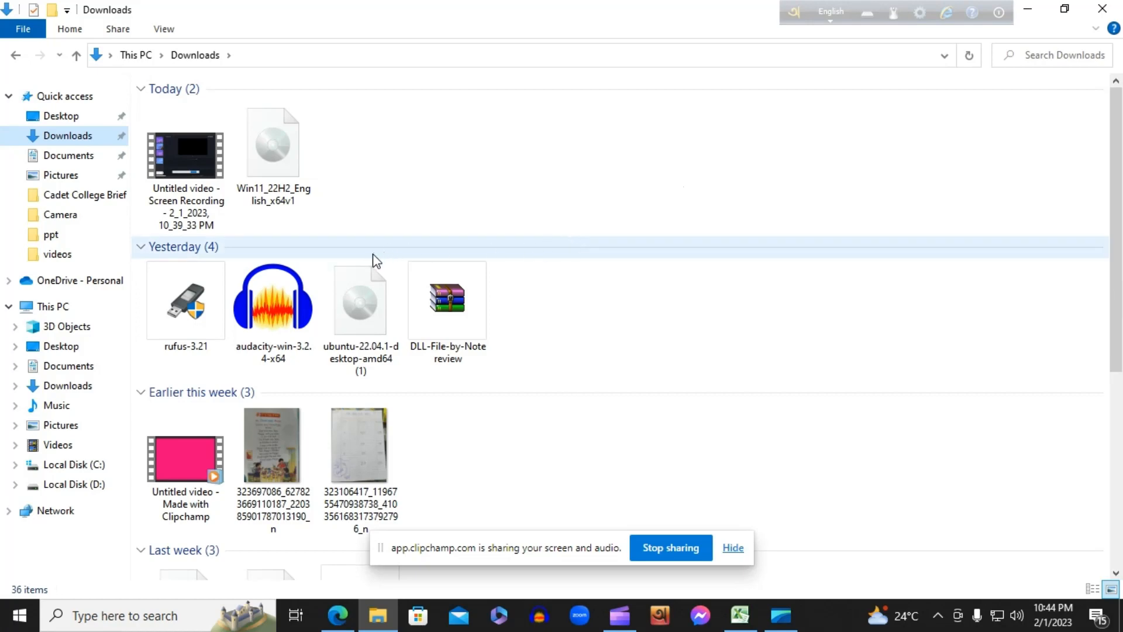
double_click(203, 316)
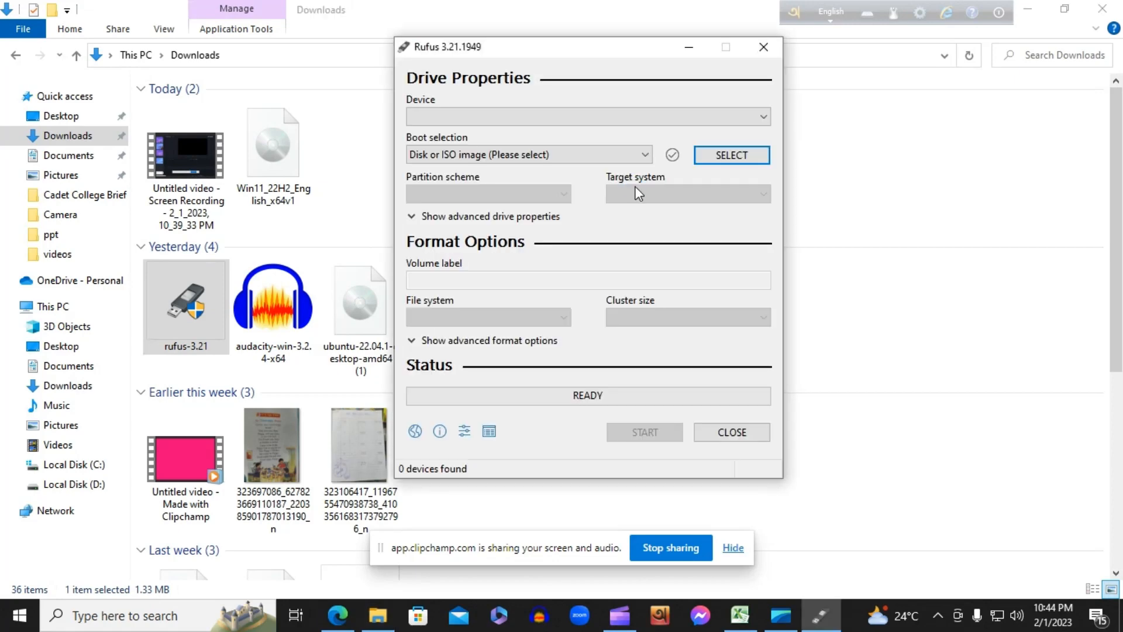
Minimize the File Explorer and browser windows and reposition the Rufus window over the desktop
left_click_drag(583, 52, 444, 103)
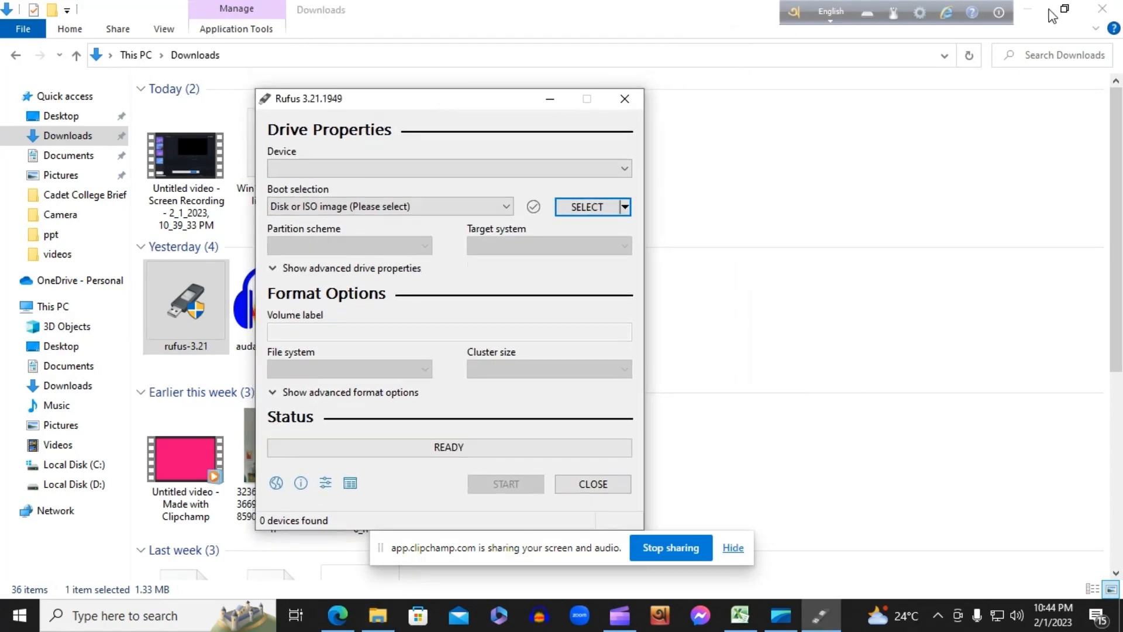
left_click(1028, 8)
left_click(1030, 9)
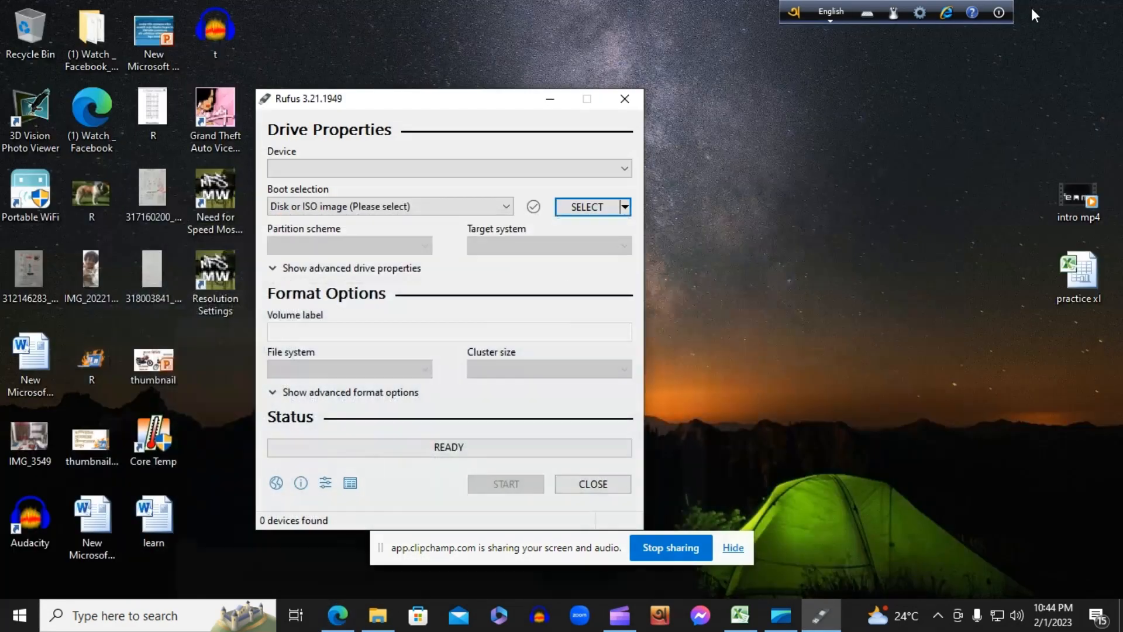
left_click_drag(455, 98, 574, 49)
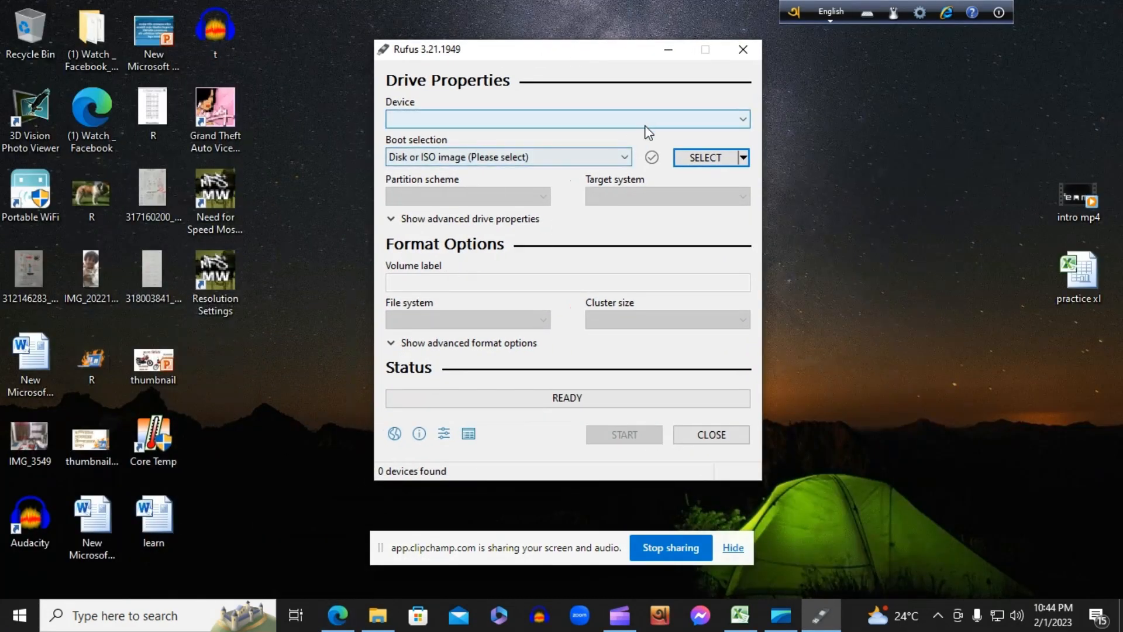
Check the device list and load ubuntu-22.04.1-desktop-amd64 (1) from Downloads as the boot image for the UBUNTU 22_0 (F:) drive
left_click(747, 121)
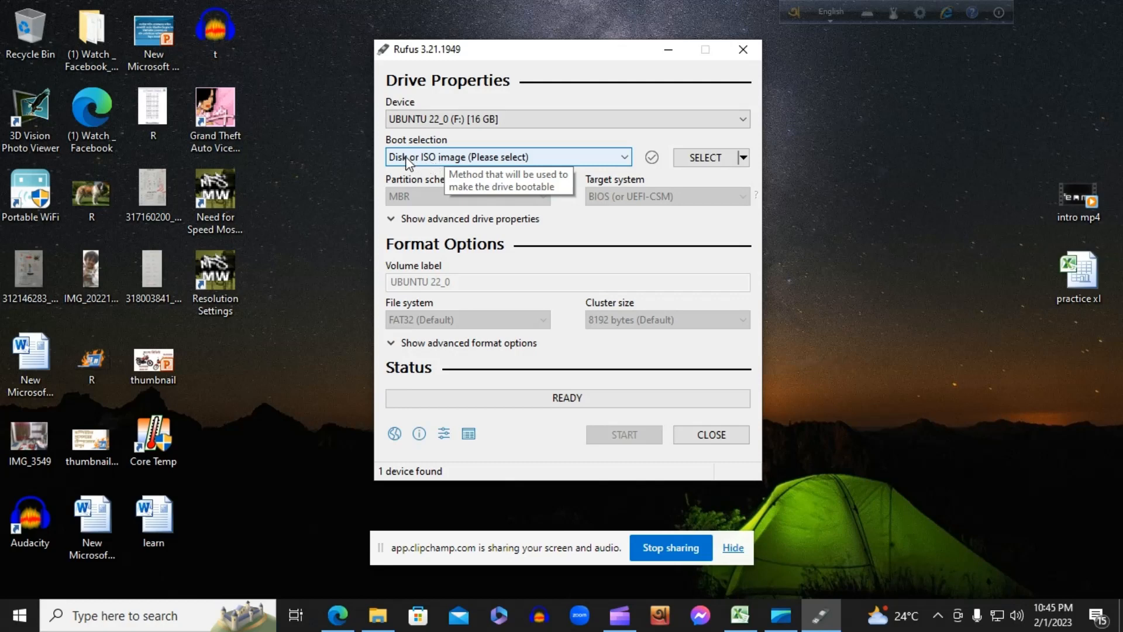
left_click(744, 158)
left_click(727, 160)
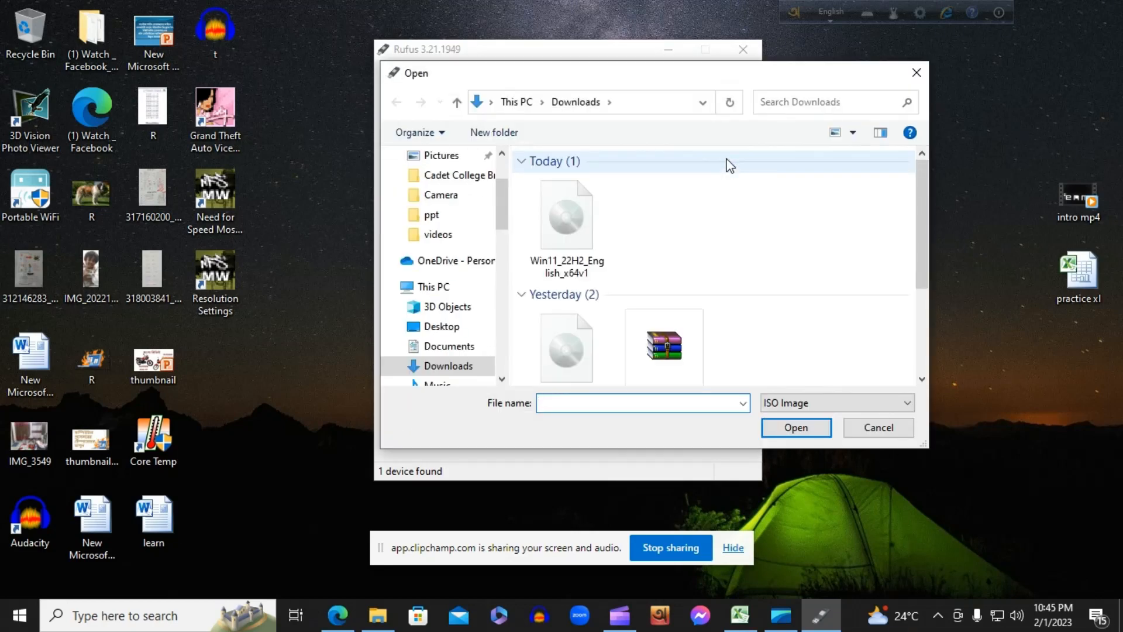
scroll(621, 313, "down", 3)
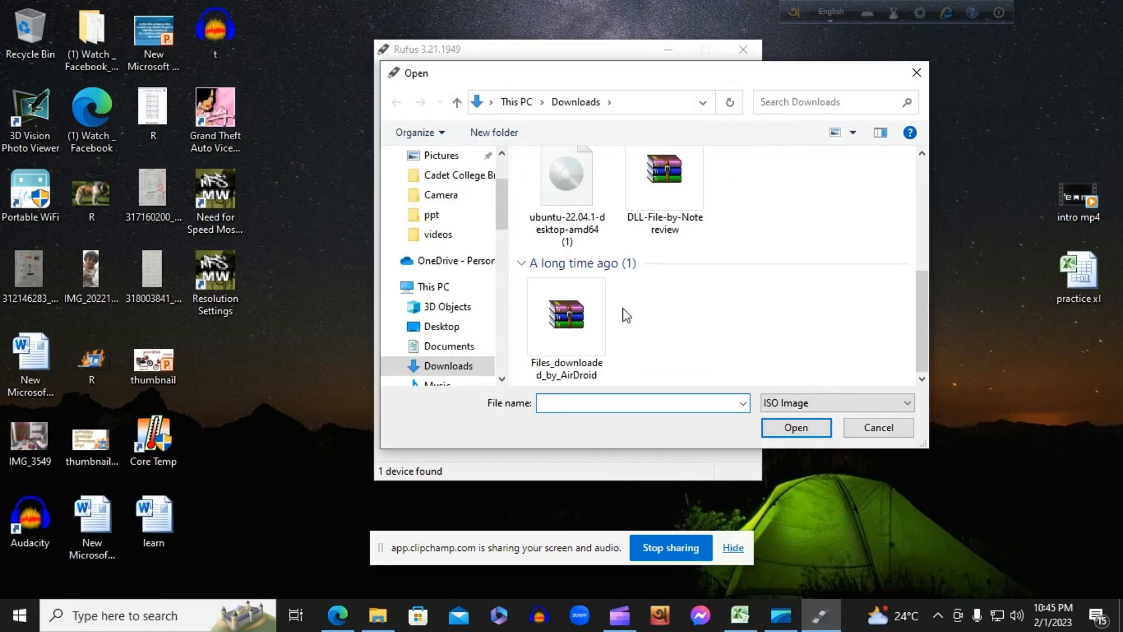
left_click(588, 195)
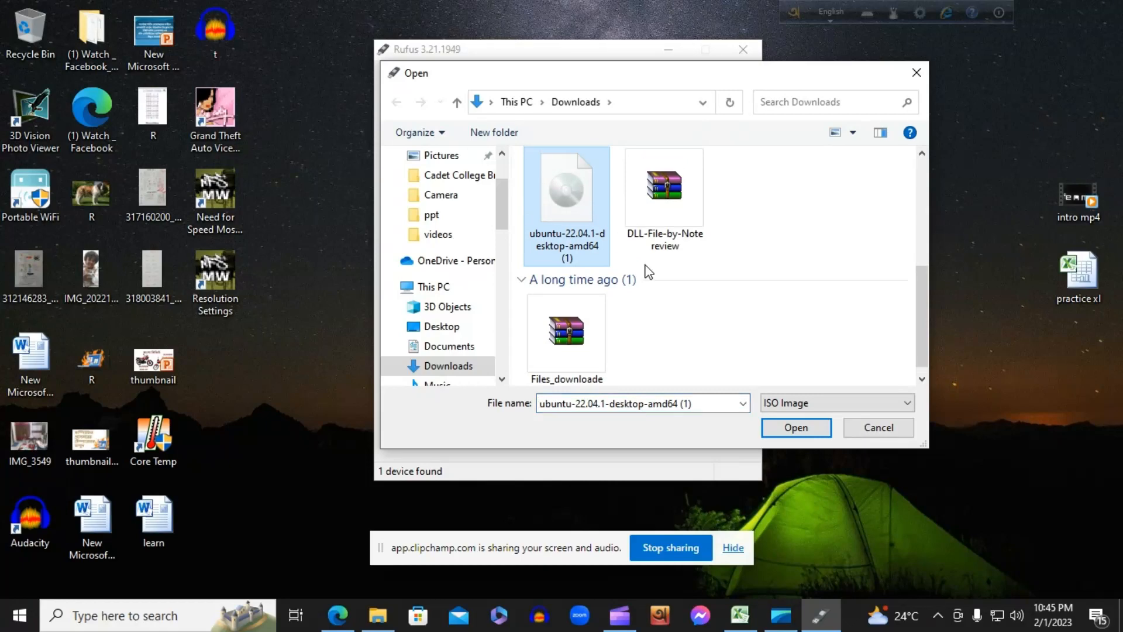
left_click(769, 433)
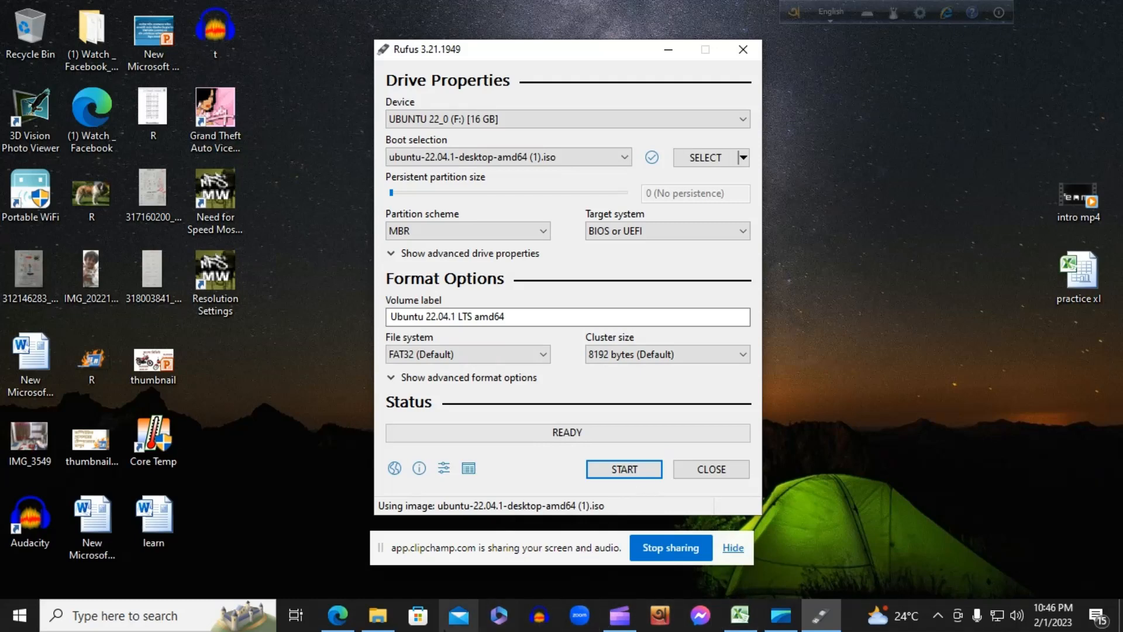
left_click(626, 621)
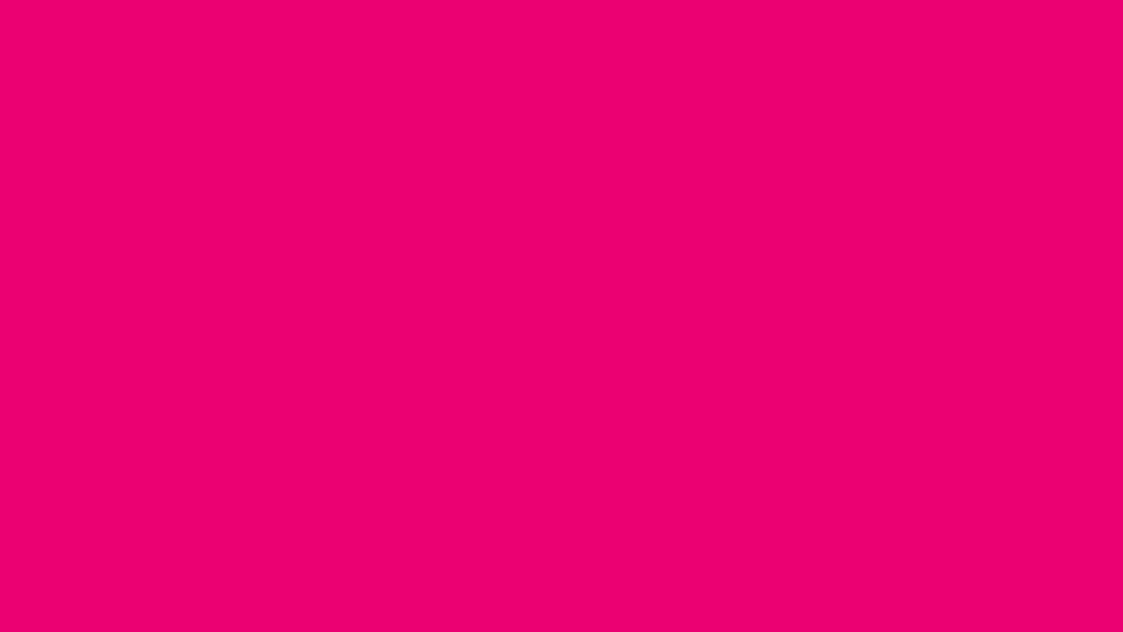